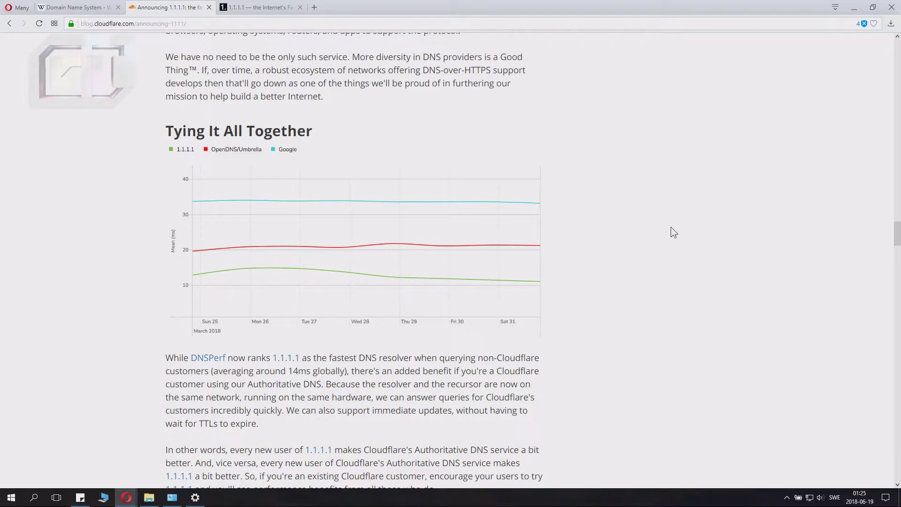
Switch to the '1.1.1.1 — the Internet's Fastest' tab to show the 1.1.1.1 landing page
click(257, 7)
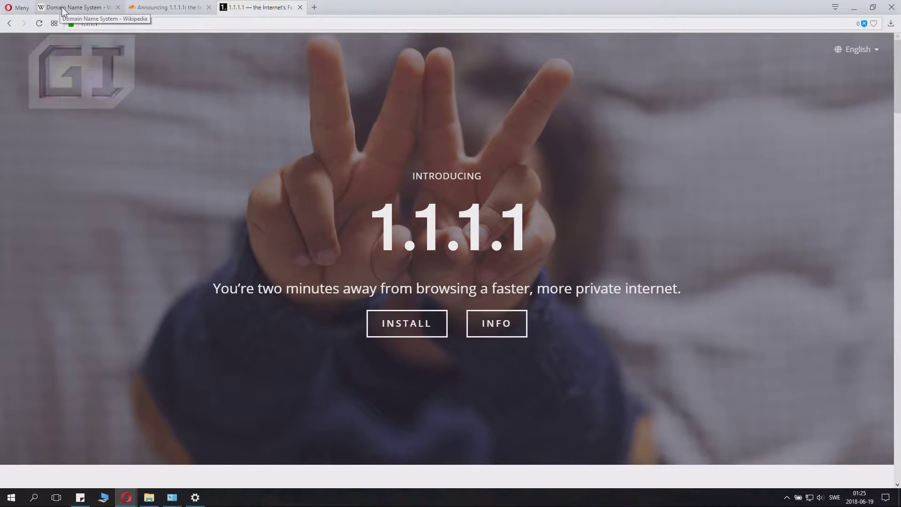
click(79, 7)
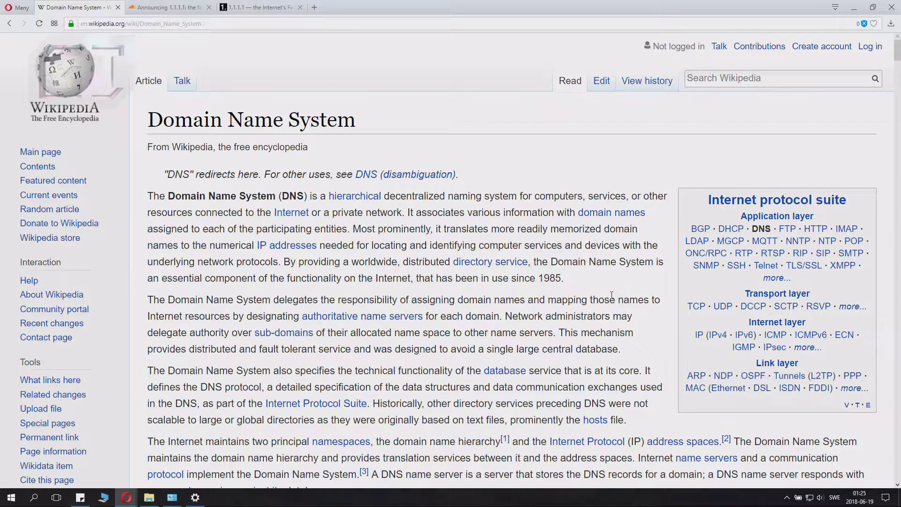
scroll(611, 295, down, 3)
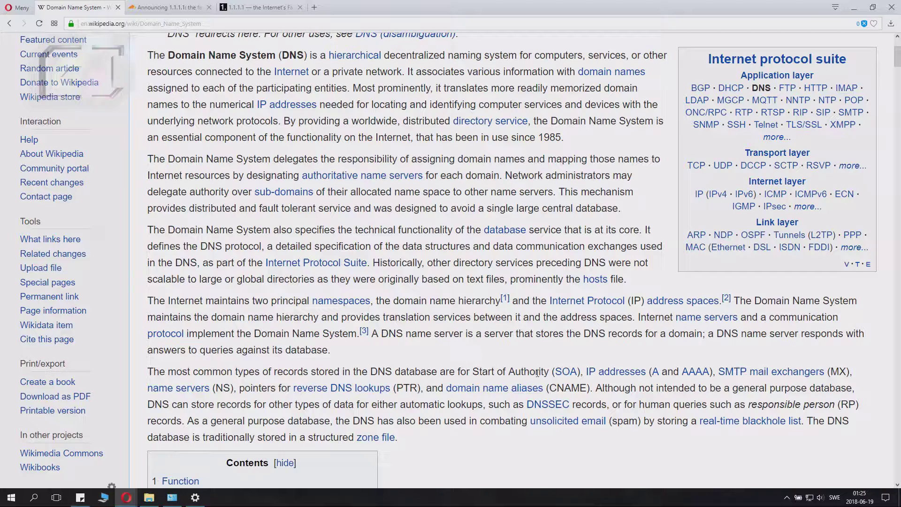
scroll(537, 373, up, 1)
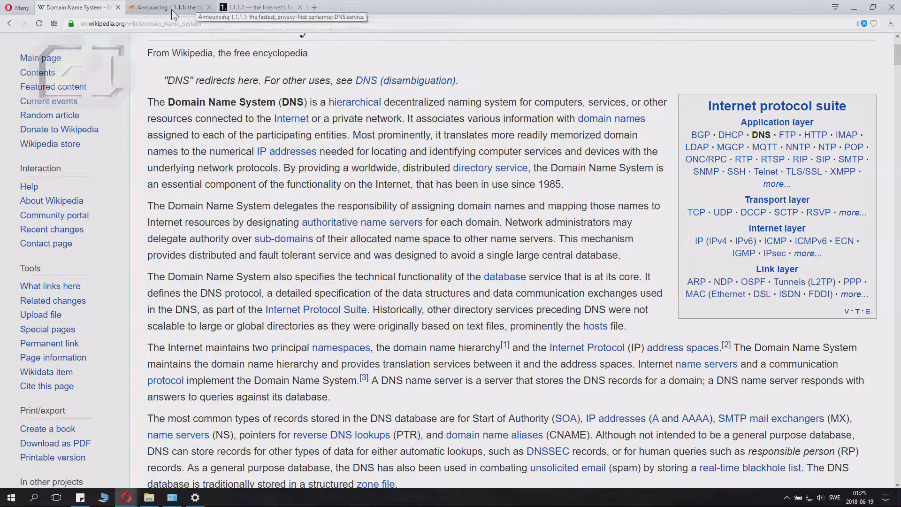
Return to the 1.1.1.1 introduction page tab in Opera
click(254, 8)
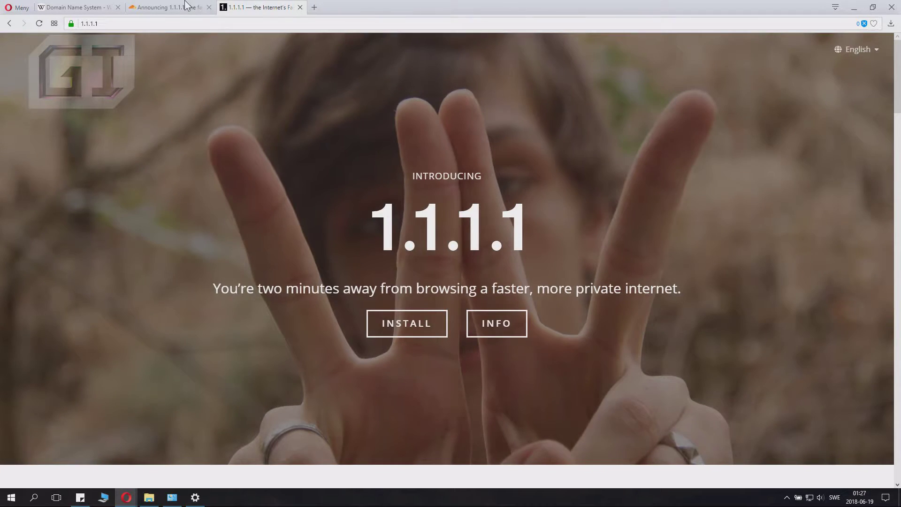
Switch to the Cloudflare 1.1.1.1 blog post showing the DNS resolver speed chart
click(185, 6)
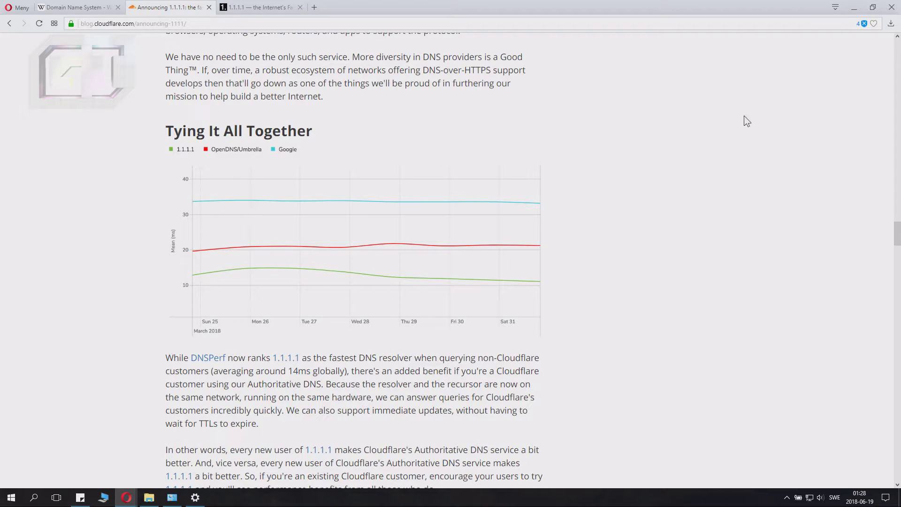
Minimise Opera and reach Network Connections through Settings' Nätverk och Internet Ethernet page
click(853, 7)
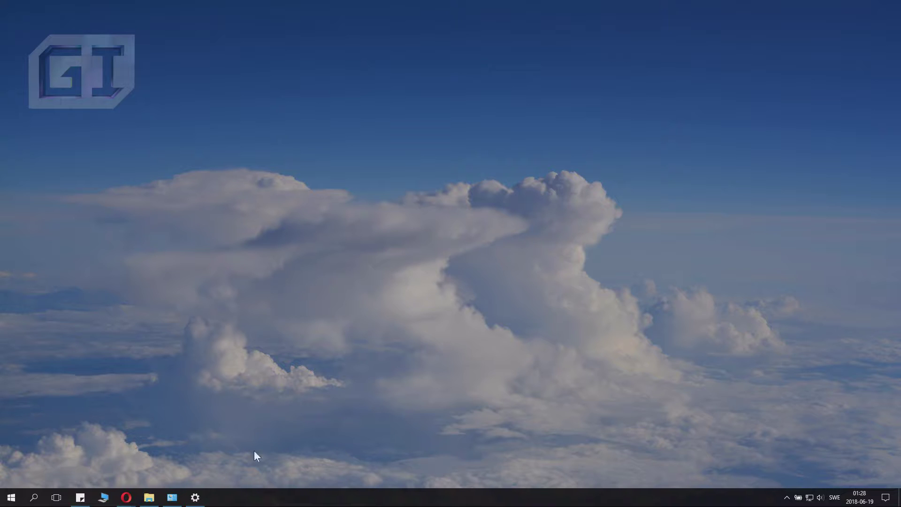
click(196, 497)
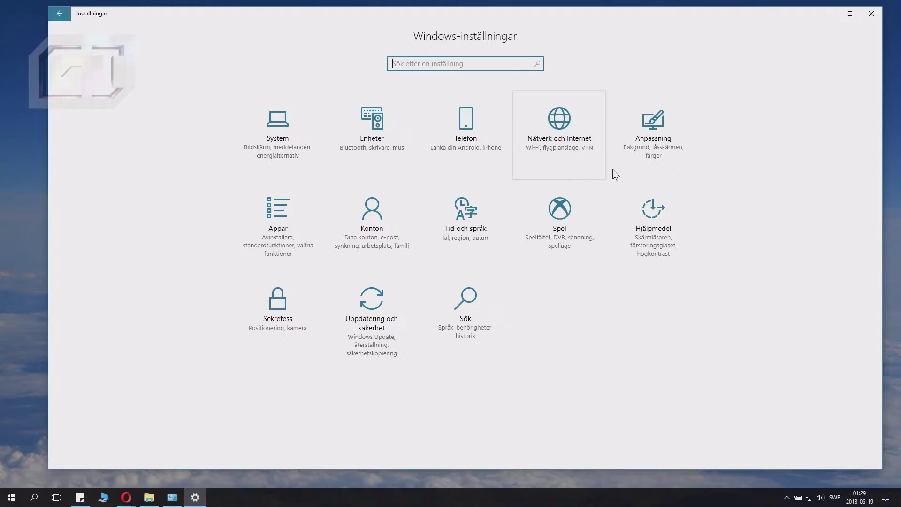
click(580, 163)
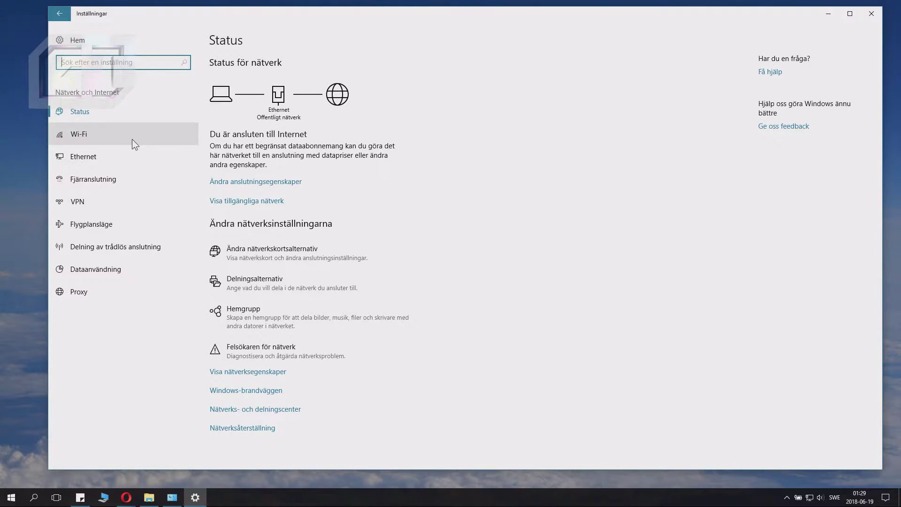
click(131, 139)
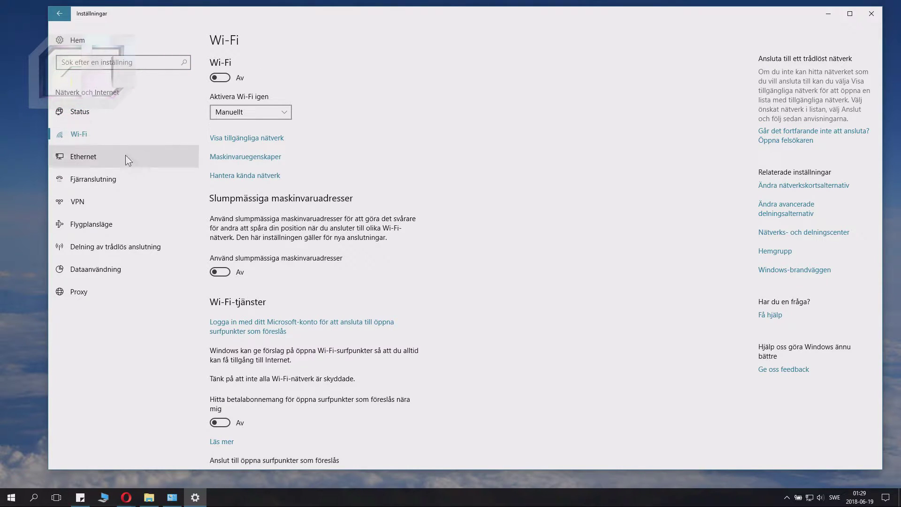
click(121, 148)
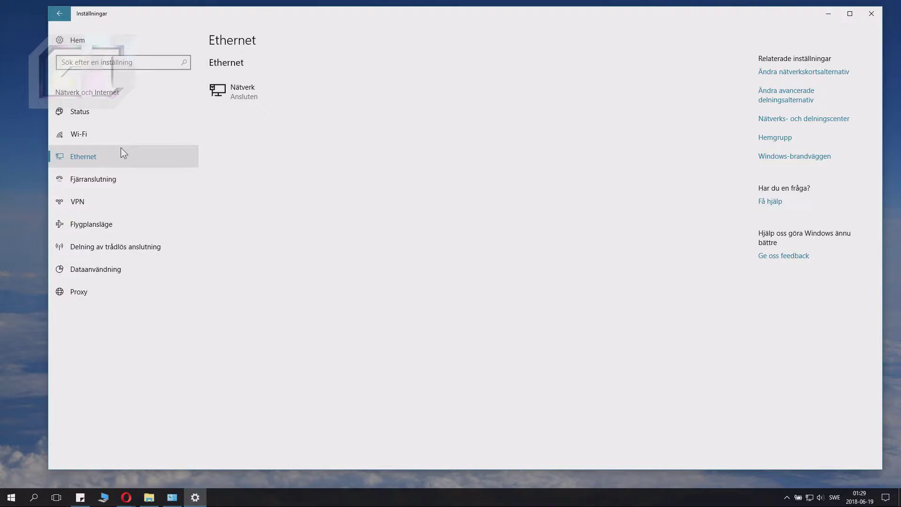
click(120, 133)
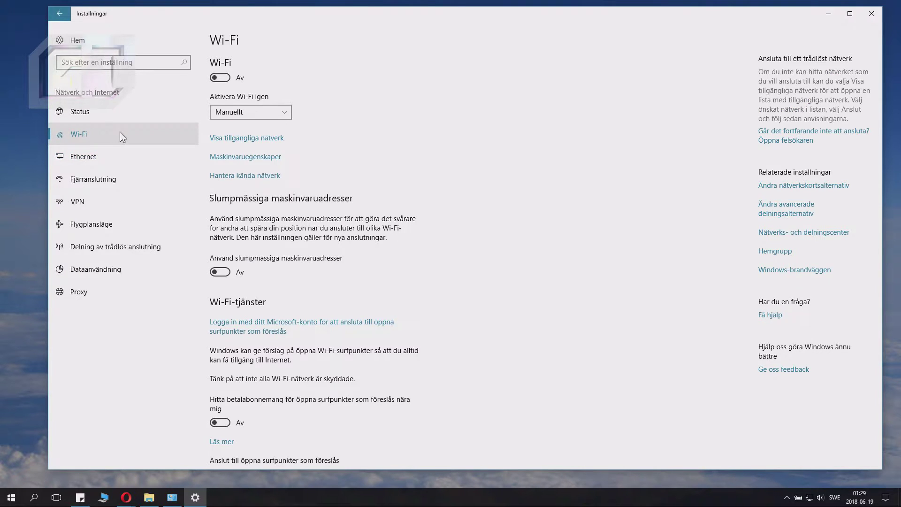
click(131, 152)
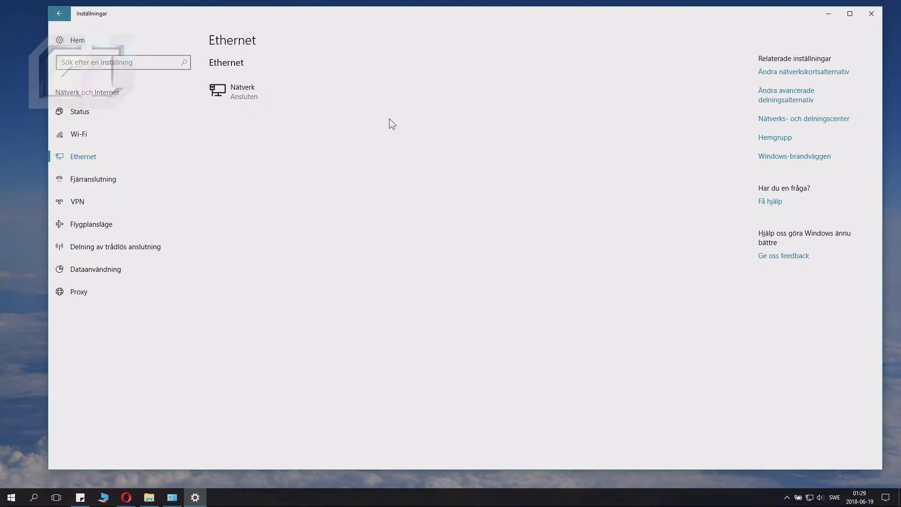
click(769, 75)
Open the Ethernet adapter's Egenskaper and select Internet Protocol Version 4 (TCP/IPv4)
click(824, 74)
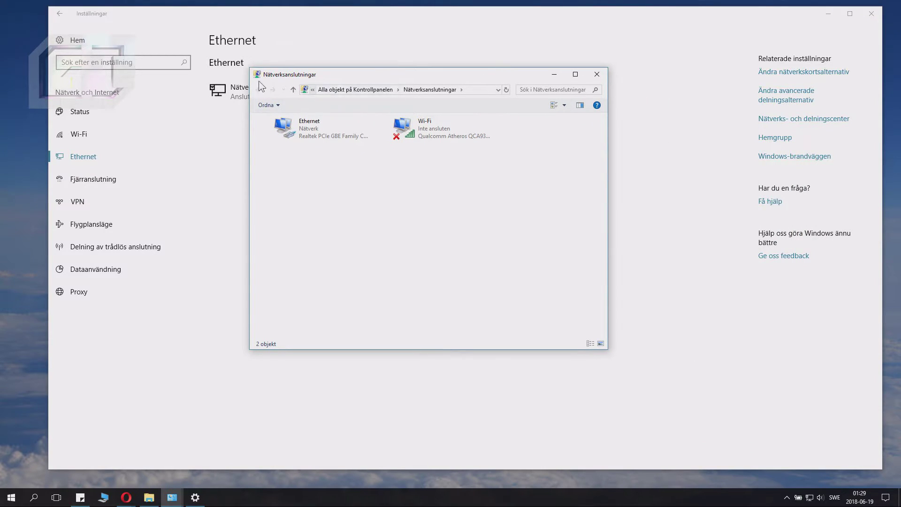
click(826, 15)
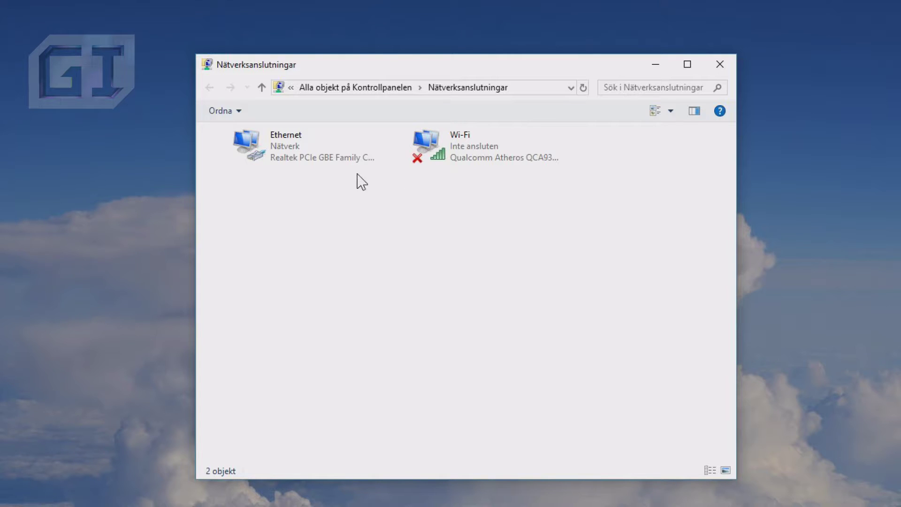
click(290, 159)
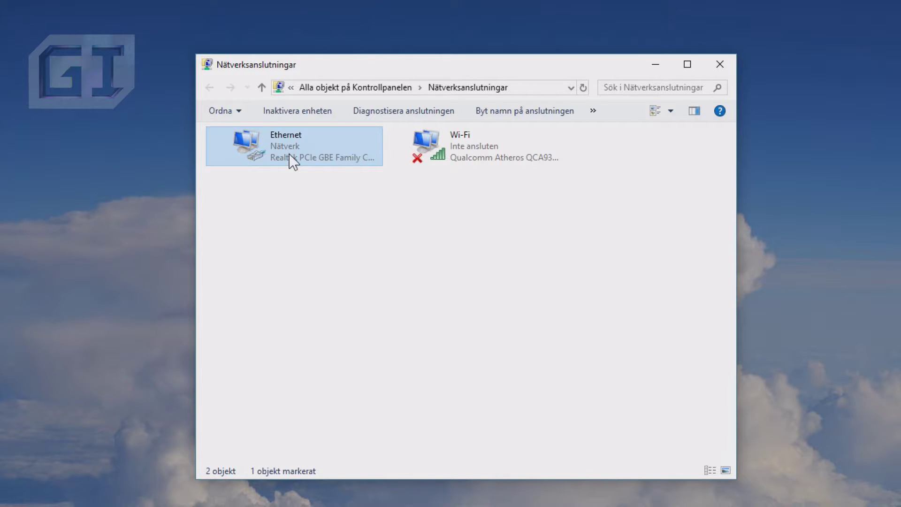
right_click(289, 153)
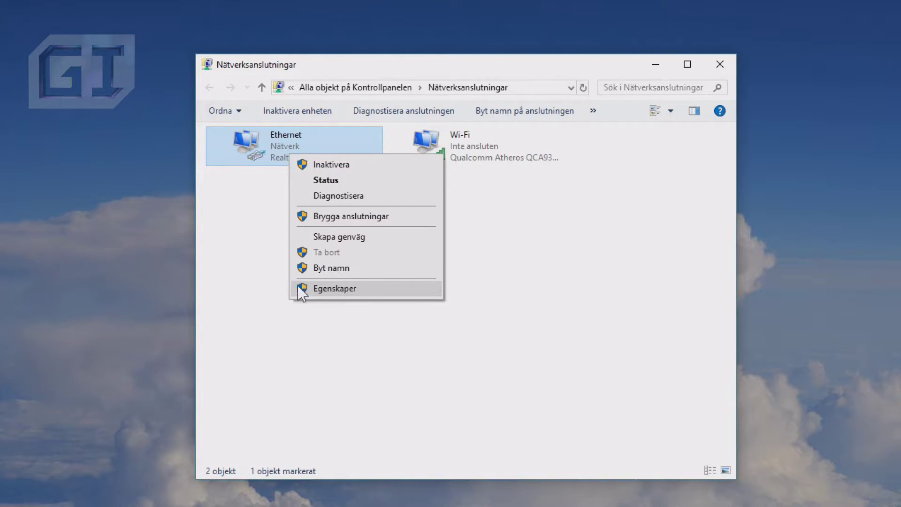
click(343, 289)
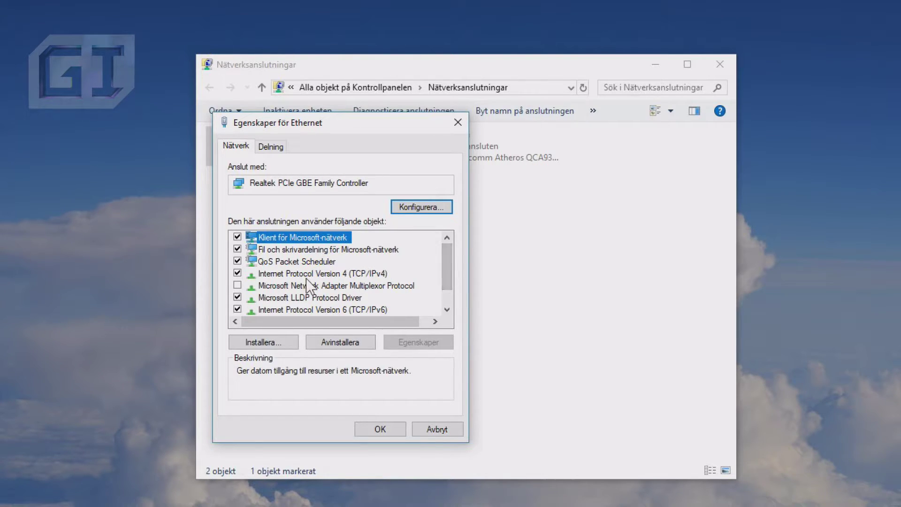
click(282, 274)
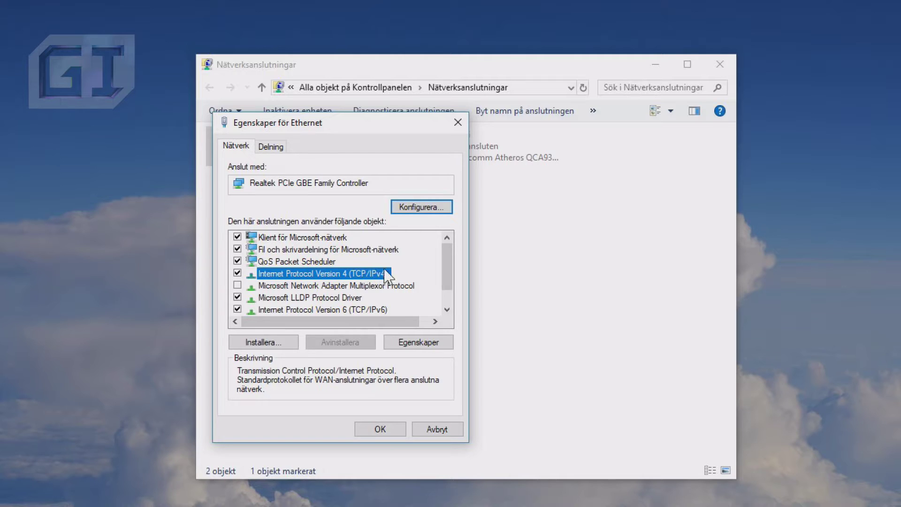
Switch Ethernet IPv4 to manual DNS servers 1.1.1.1 and 1.0.0.1, replacing the 208.67 servers, and save
click(413, 346)
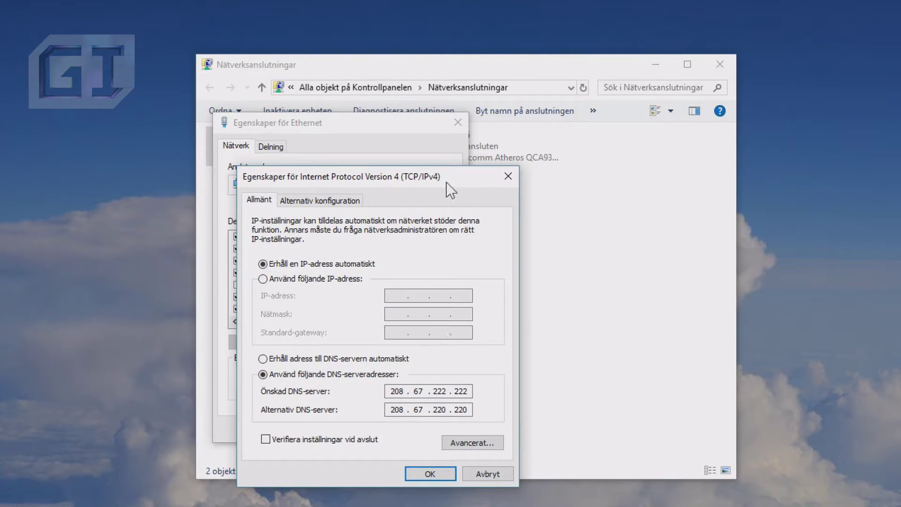
drag(438, 174, 421, 139)
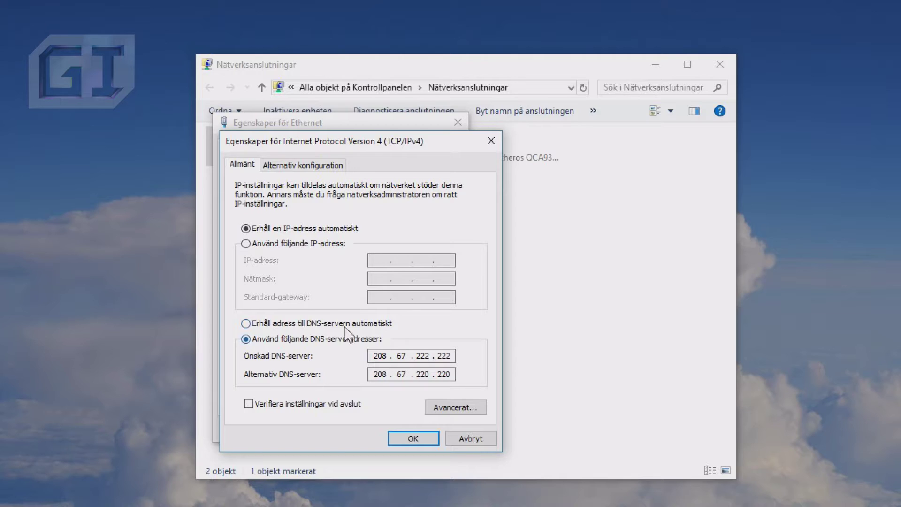
click(245, 324)
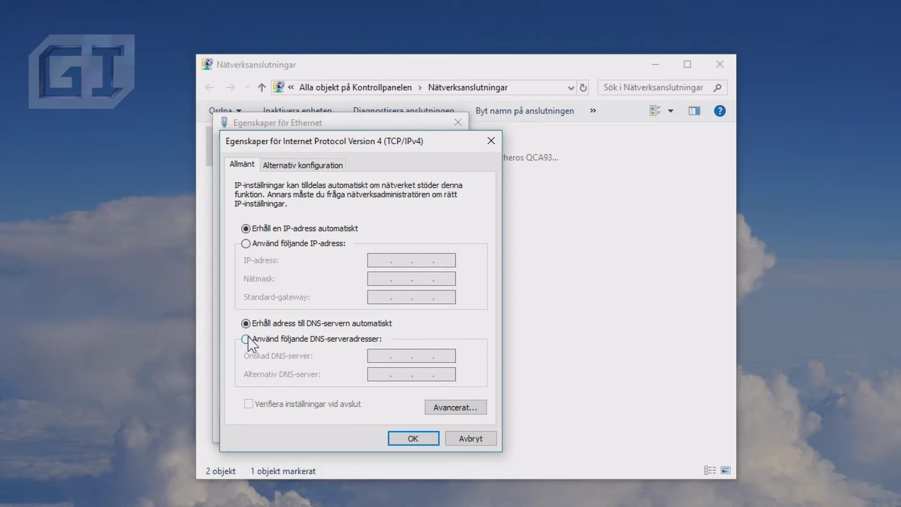
click(247, 340)
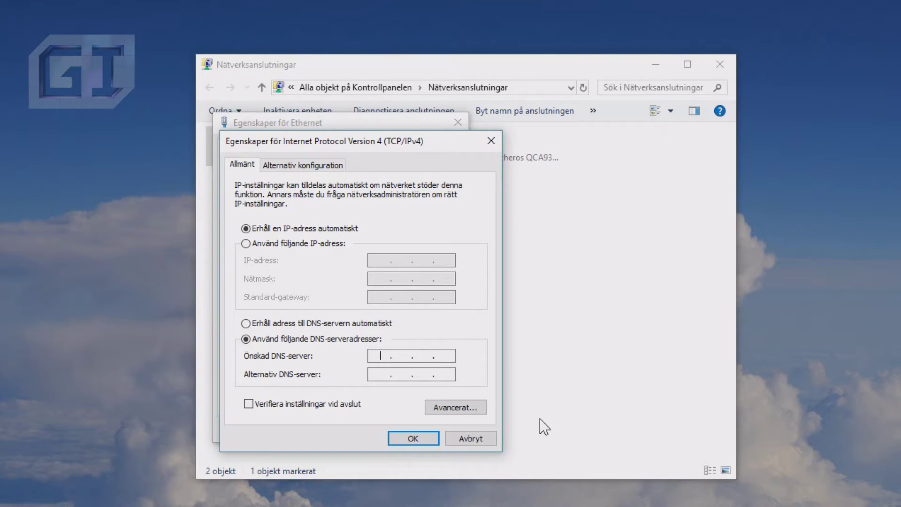
text(11)
key(BackSpace)
text(.1.1.1)
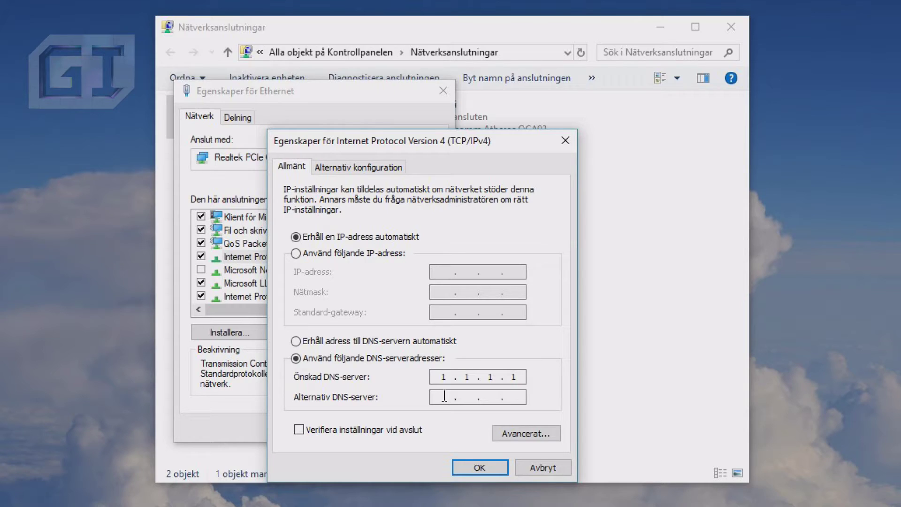
click(443, 397)
text(1)
text(.0)
text(.0)
text(.0.)
text(1)
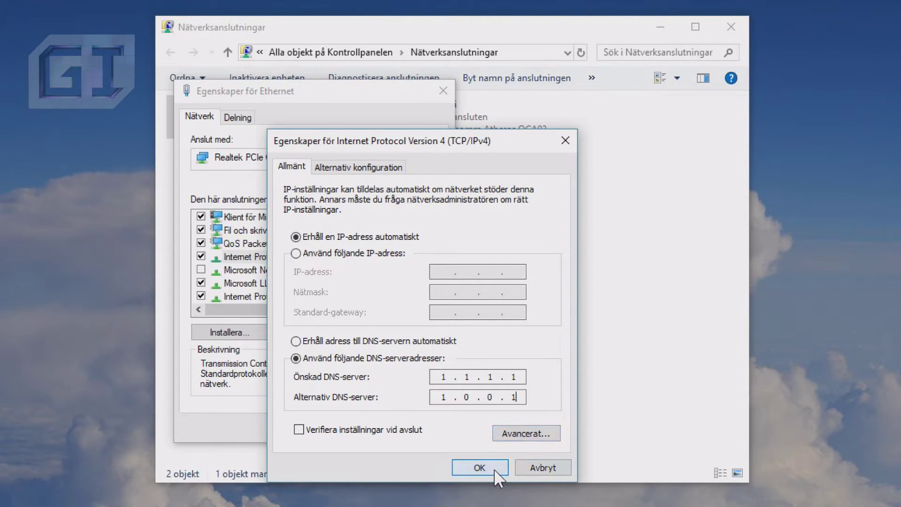
click(479, 467)
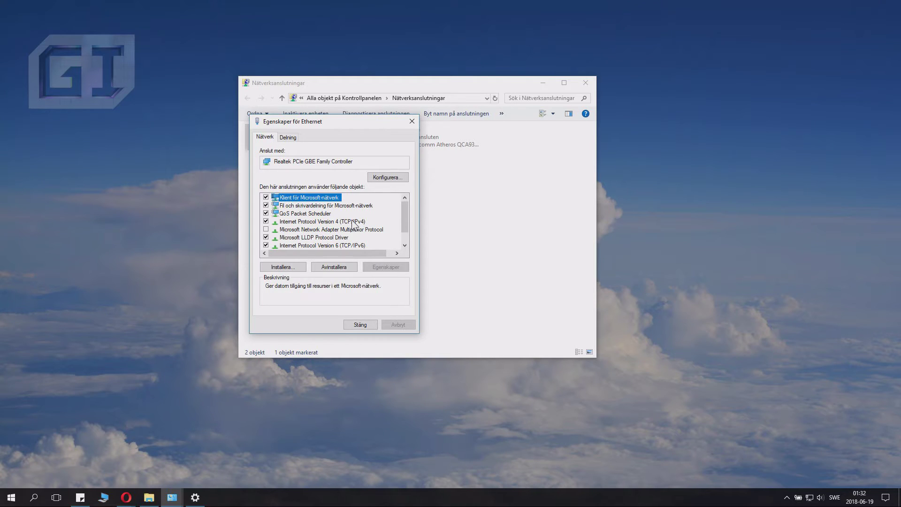
Select Internet Protocol Version 6 (TCP/IPv6) in the Ethernet properties and open its settings
click(353, 222)
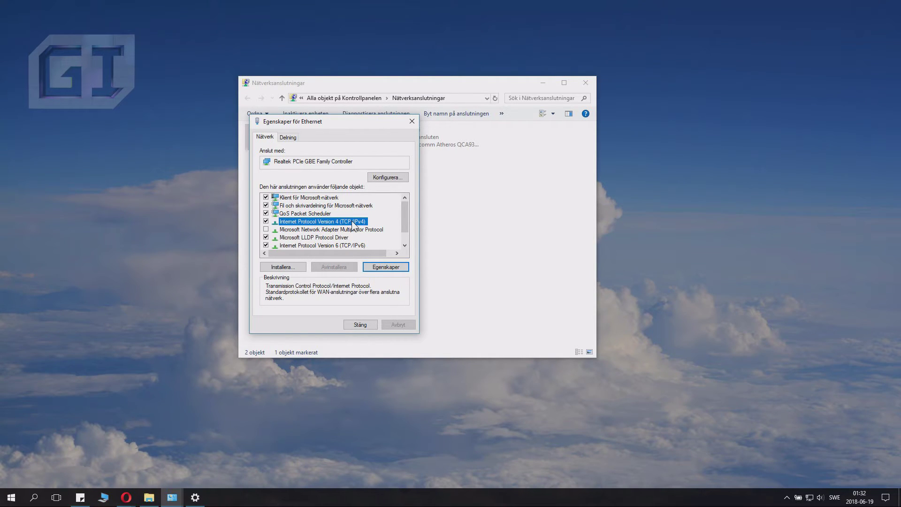
scroll(353, 224, down, 1)
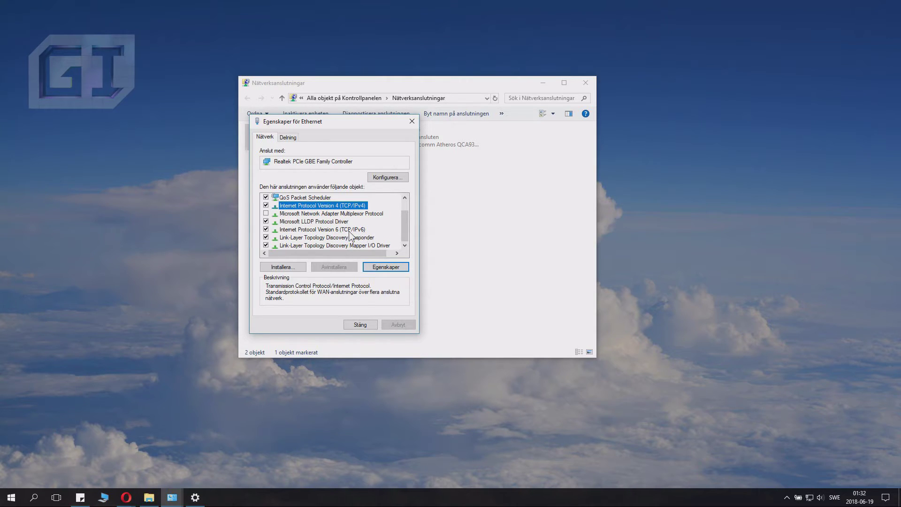
click(323, 231)
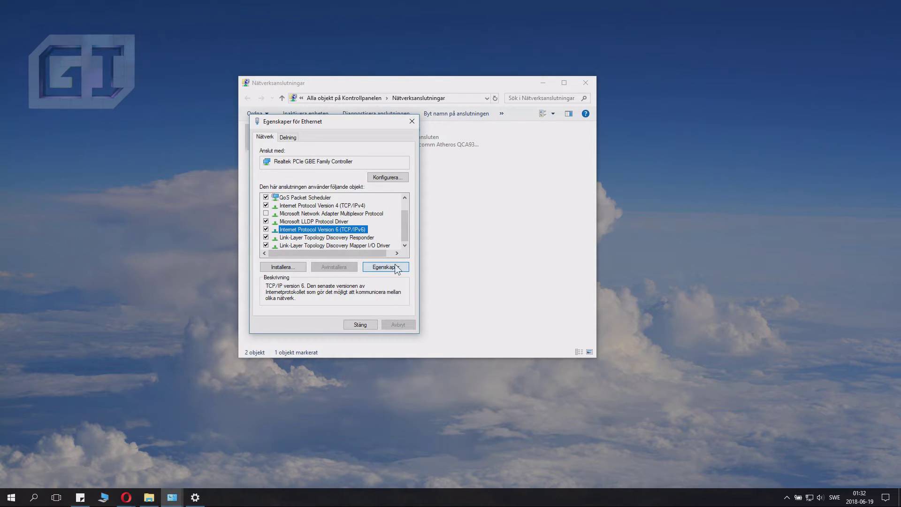
click(386, 267)
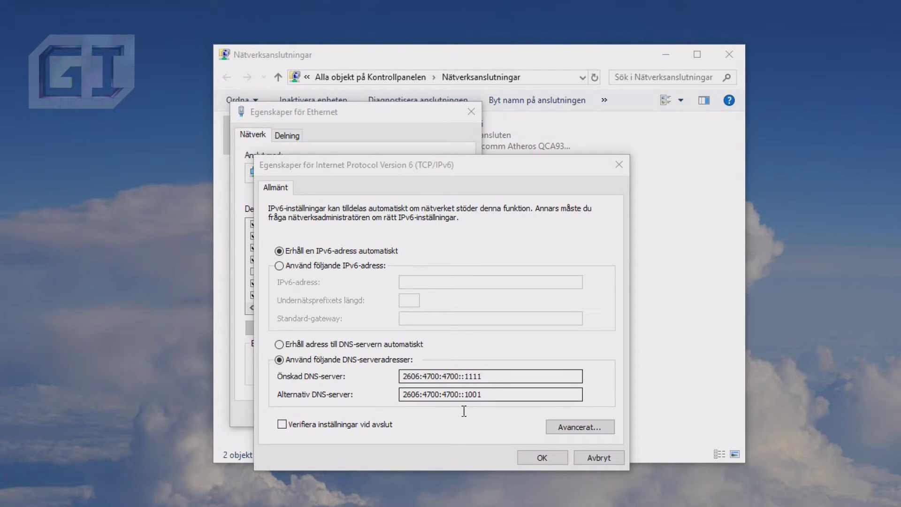
Verify the Ethernet IPv6 DNS entries 2606:4700:4700::1111 and 2606:4700:4700::1001, then save
click(387, 369)
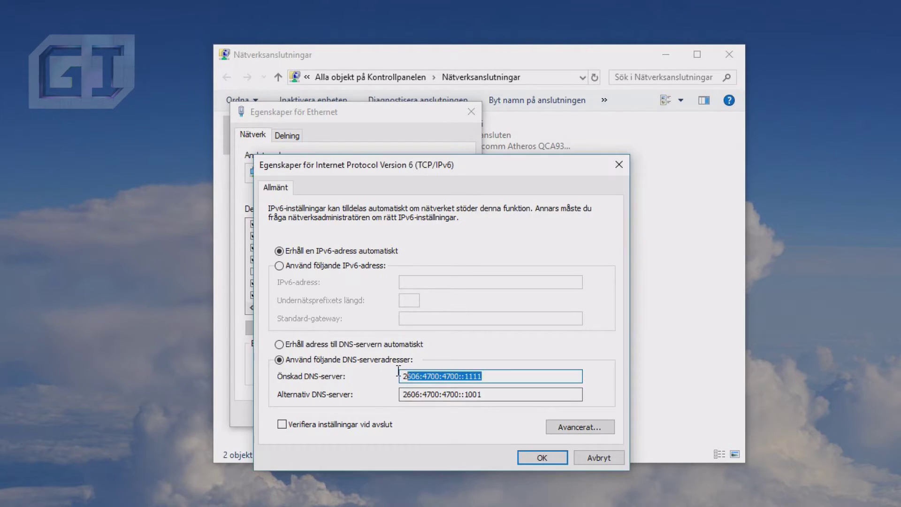
click(500, 394)
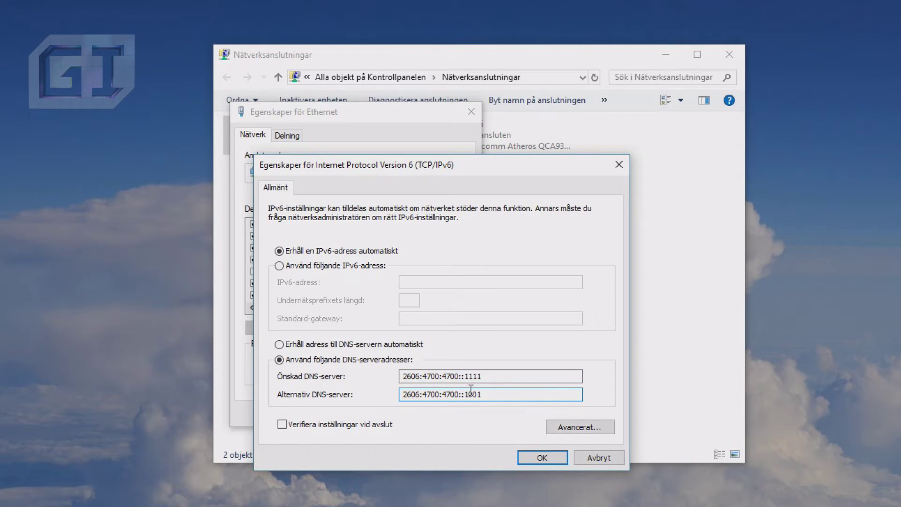
drag(490, 394, 375, 389)
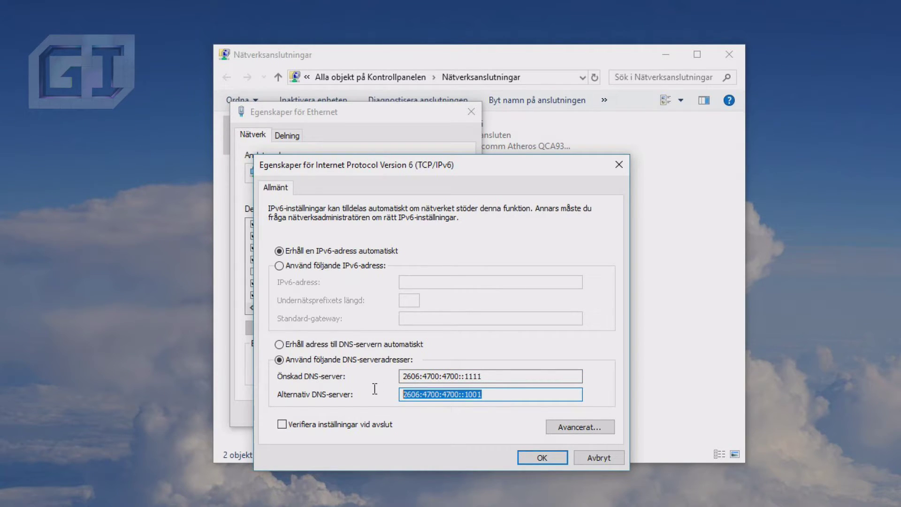
click(508, 374)
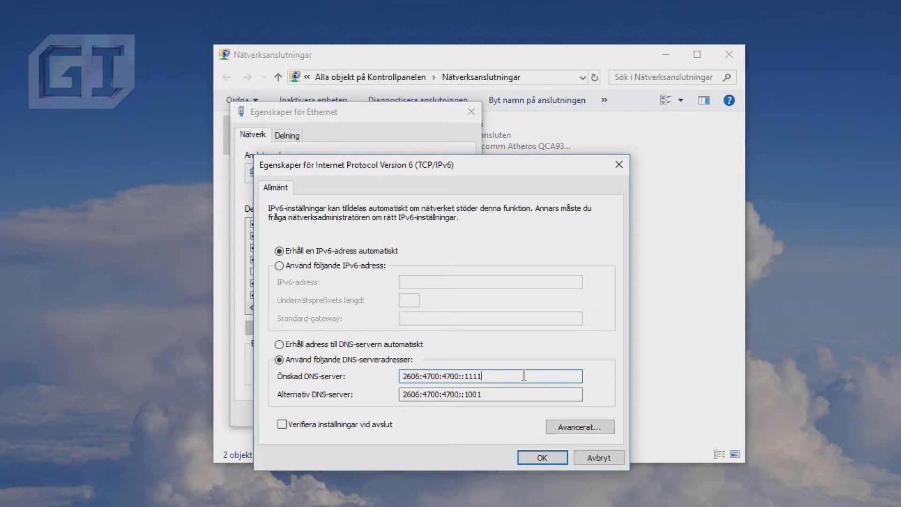
click(544, 456)
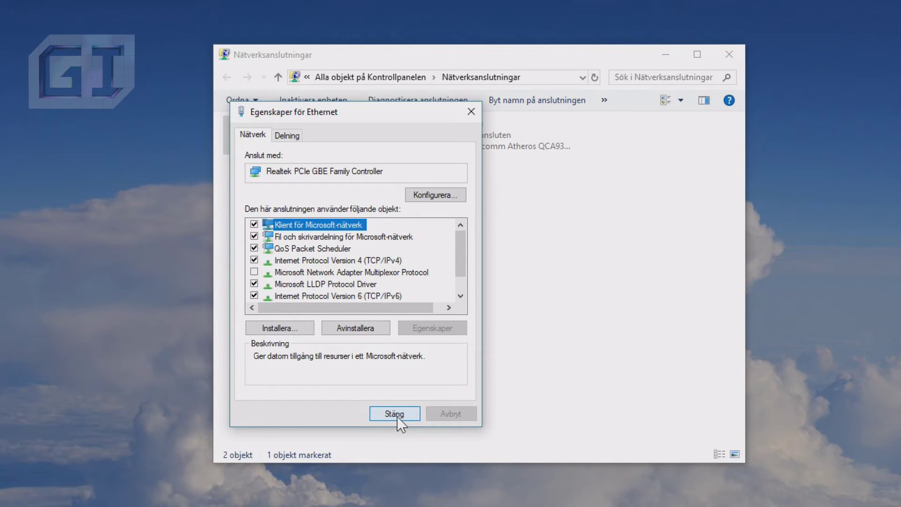
Close the Ethernet properties, open the Wi-Fi adapter's Egenskaper, and select TCP/IPv4
click(399, 420)
click(493, 135)
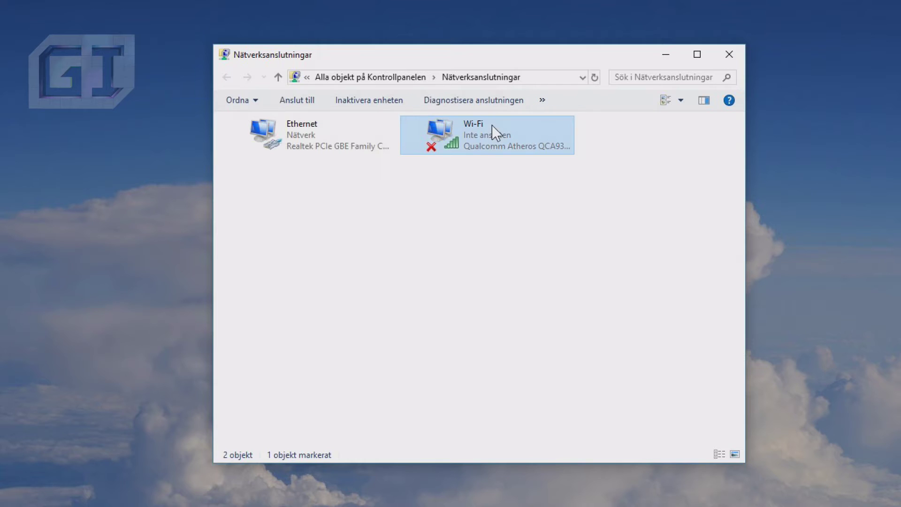
right_click(464, 140)
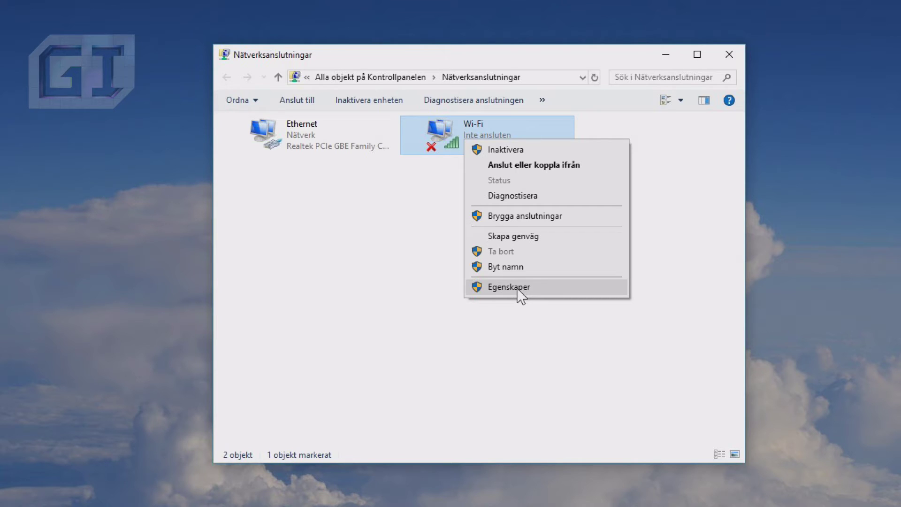
click(517, 288)
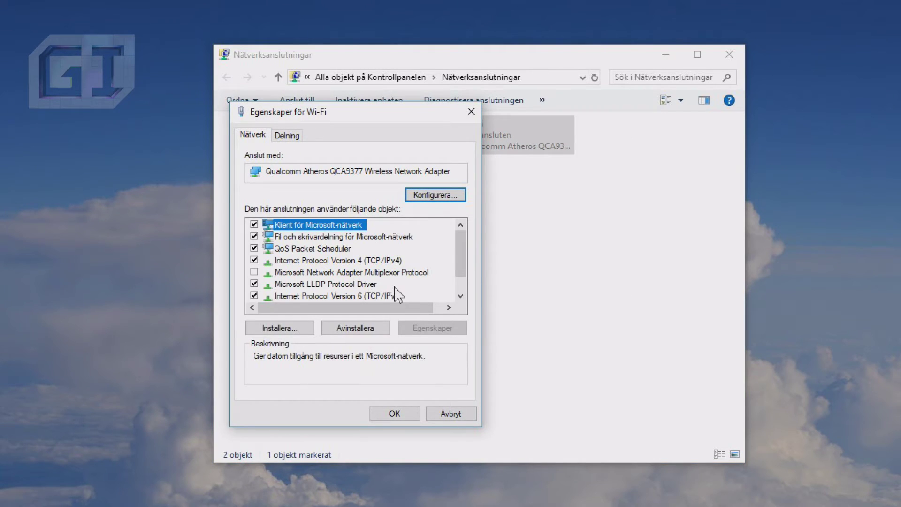
click(352, 260)
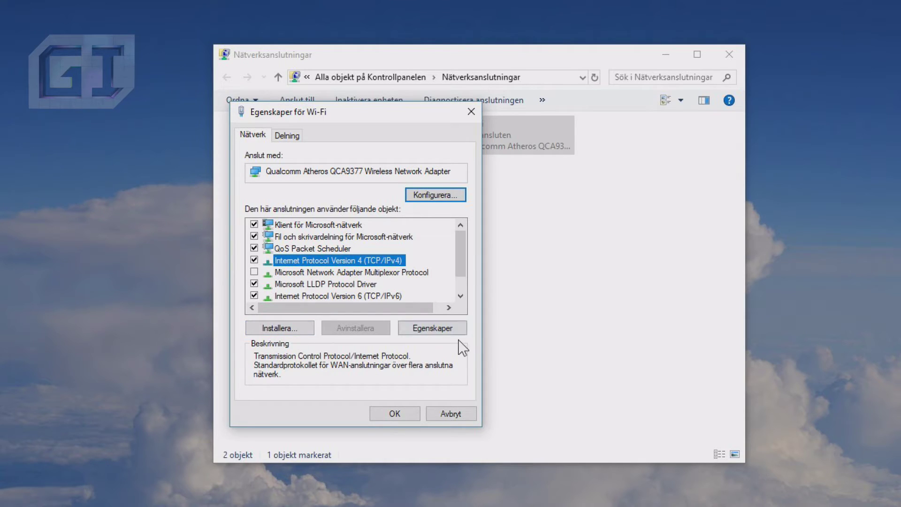
Give the Wi-Fi adapter's IPv4 manual DNS servers 1.1.1.1 and 1.0.0.1 and save
click(435, 328)
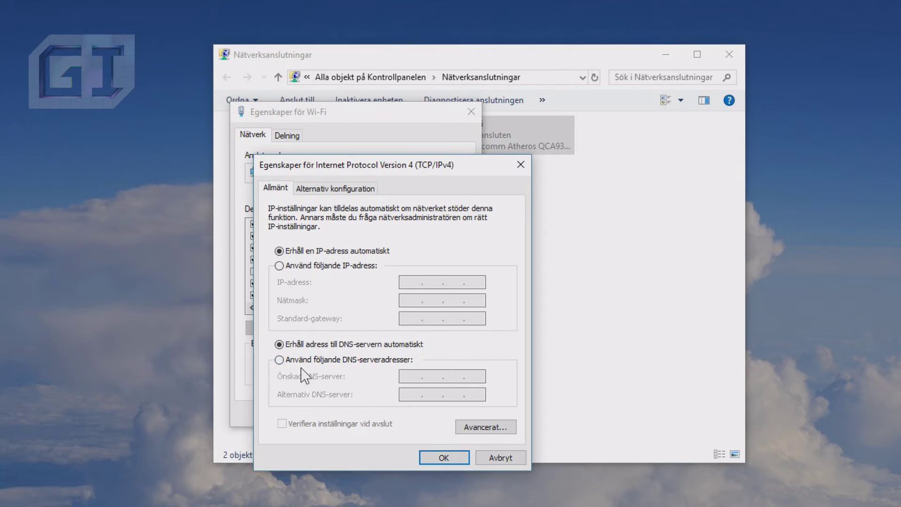
click(279, 360)
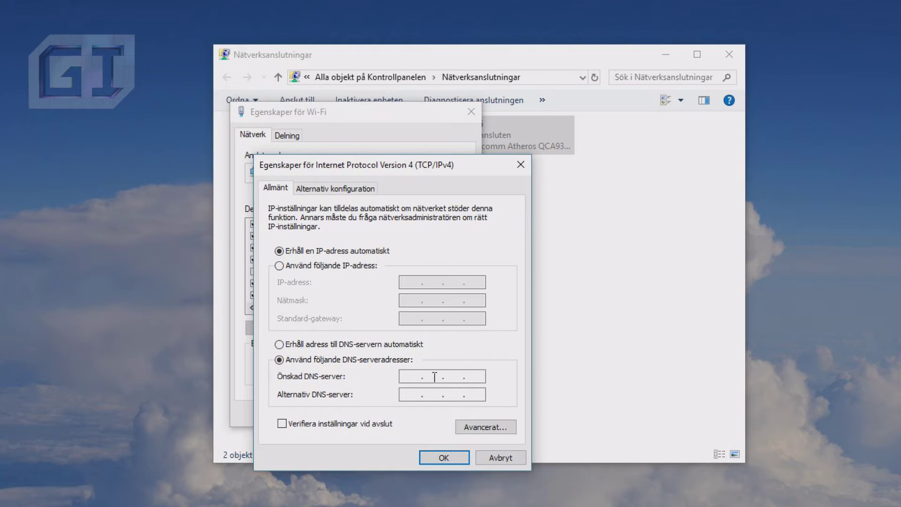
text(1.1.1.1)
click(404, 394)
text(1.0.0.1)
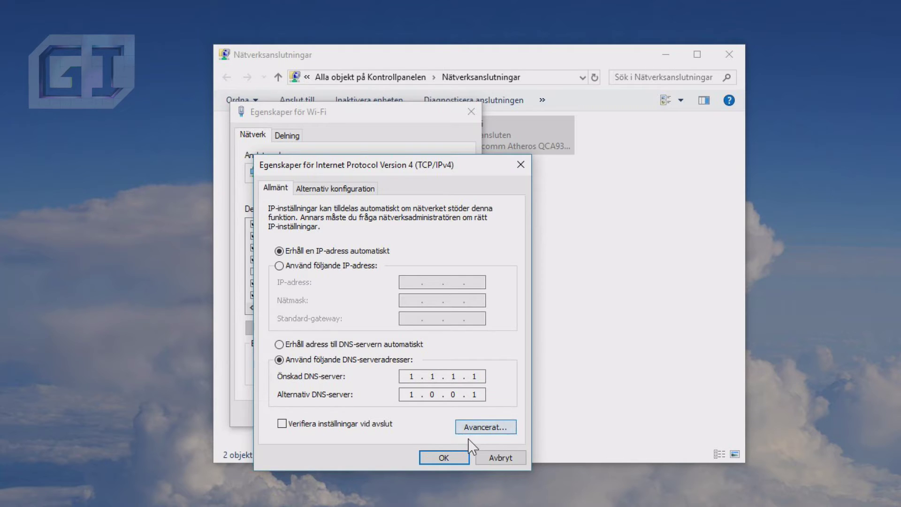
click(443, 458)
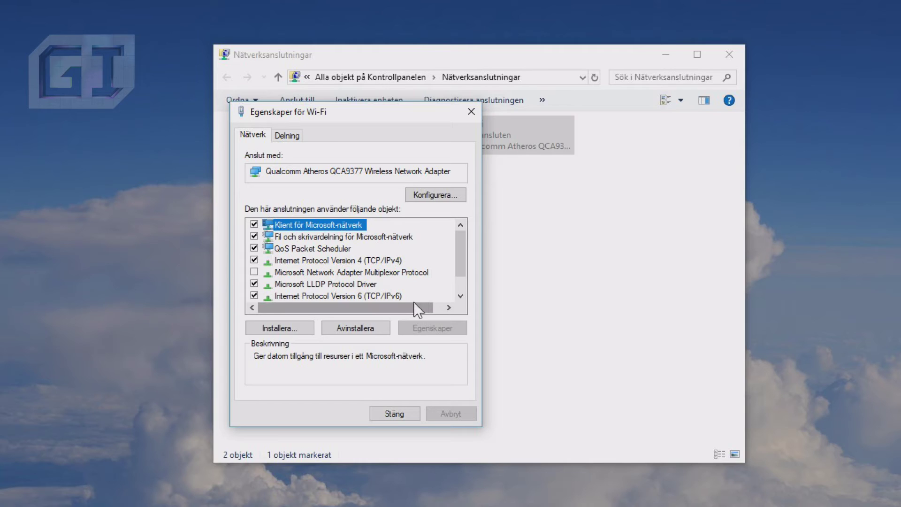
In the Wi-Fi adapter's TCP/IPv6 properties, choose 'Använd följande DNS-serveradresser' for manual DNS
click(375, 296)
click(446, 328)
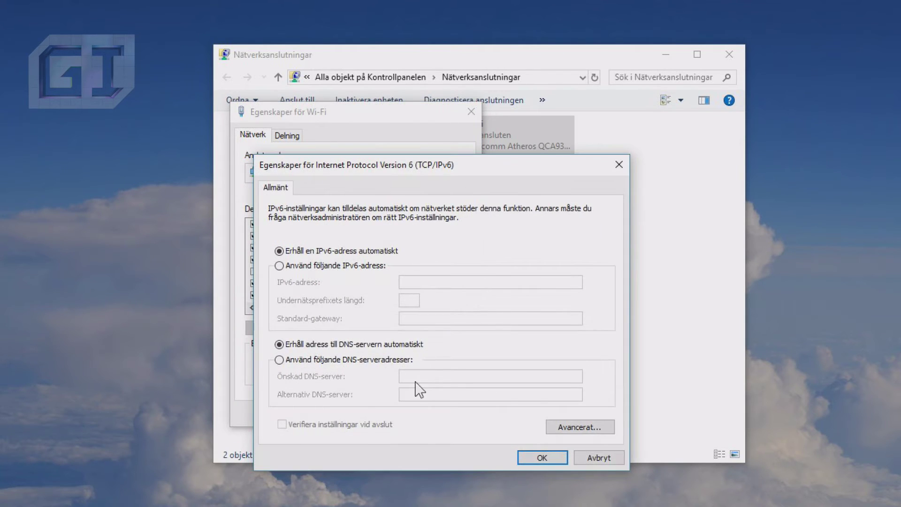
click(279, 360)
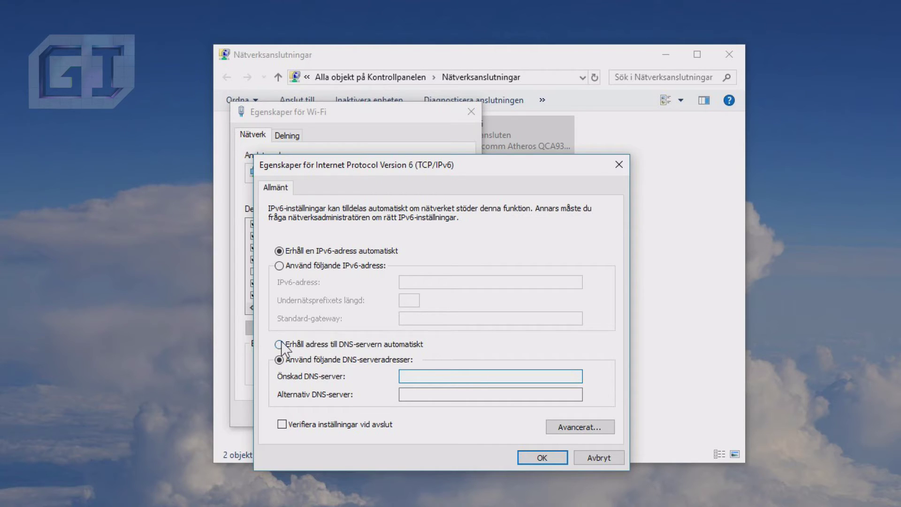